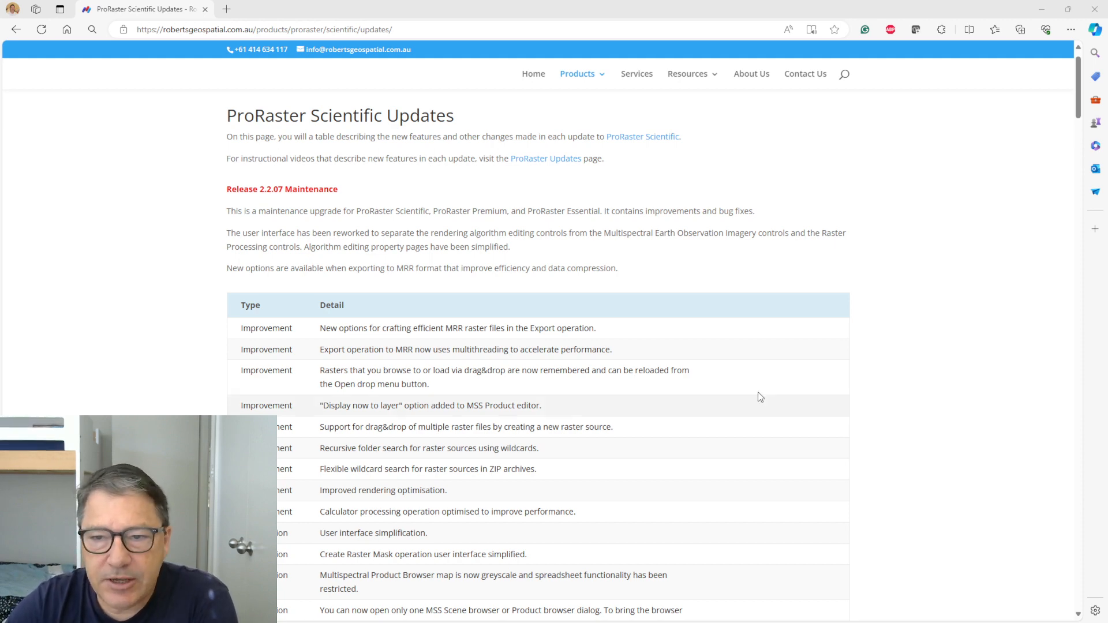
# - Review the Release 2.2.07 Maintenance change list on the updates page and switch to the ProRaster windows
pyautogui.scroll(-5, 879, 378)
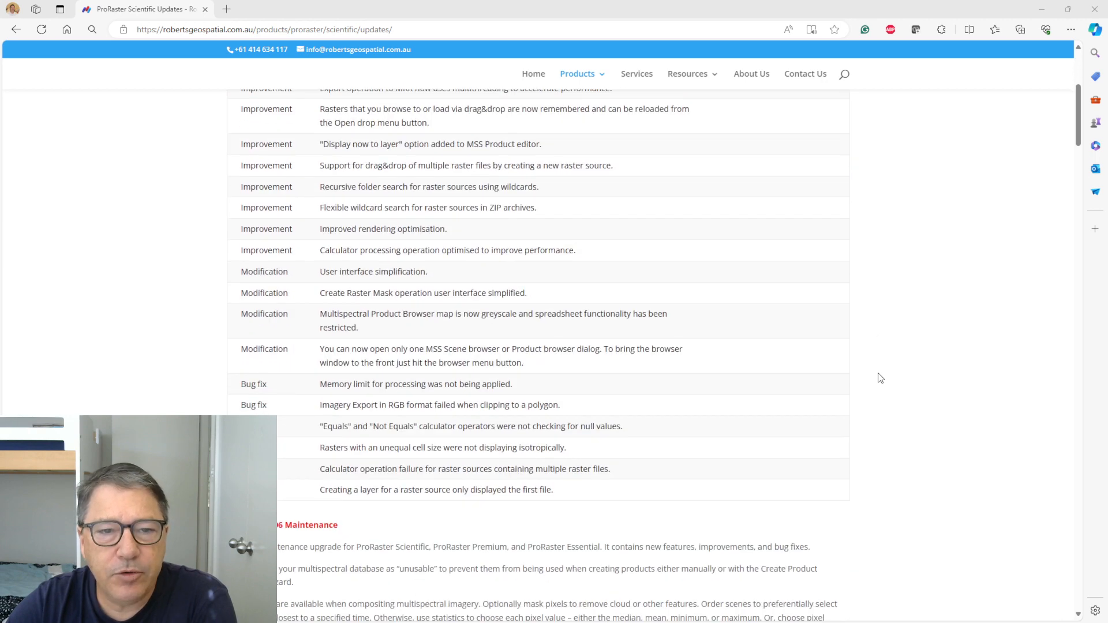
pyautogui.scroll(2, 880, 378)
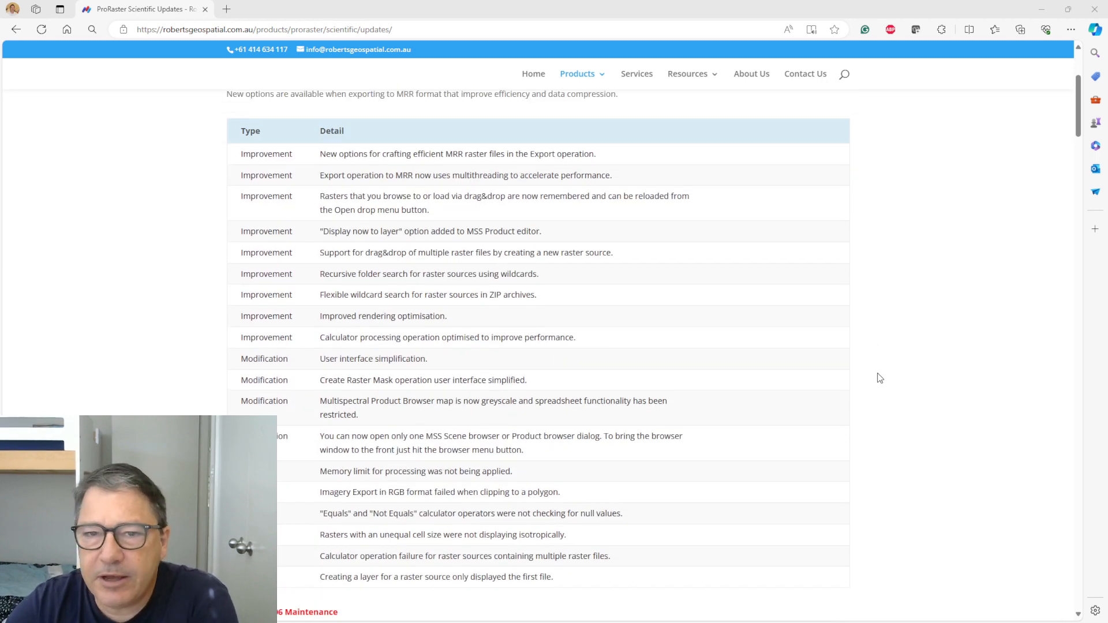
pyautogui.scroll(2, 880, 378)
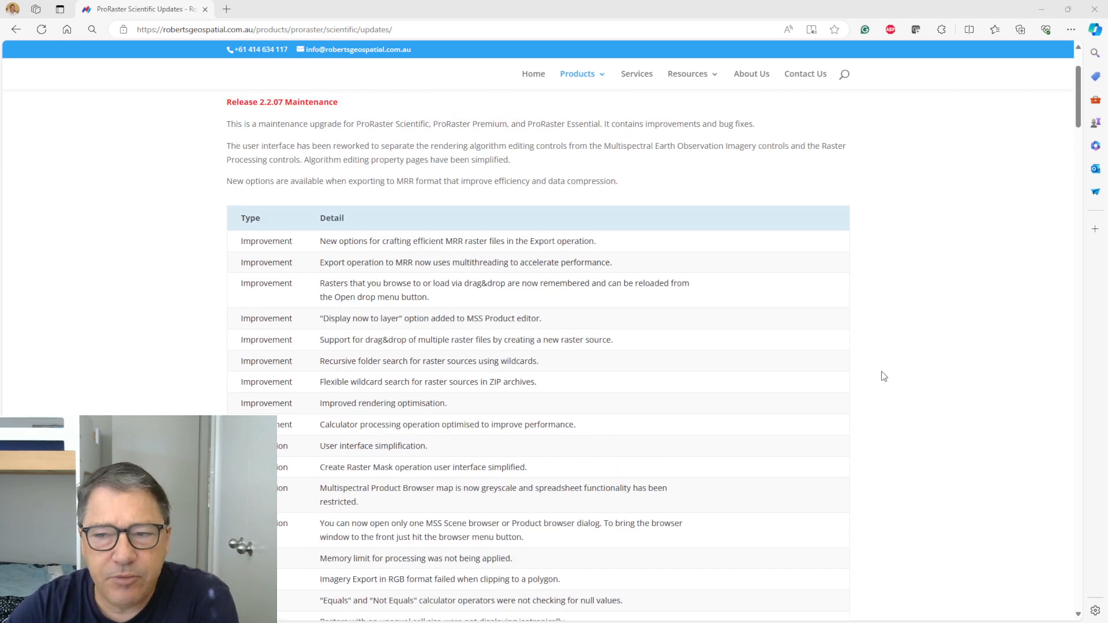
pyautogui.scroll(2, 891, 373)
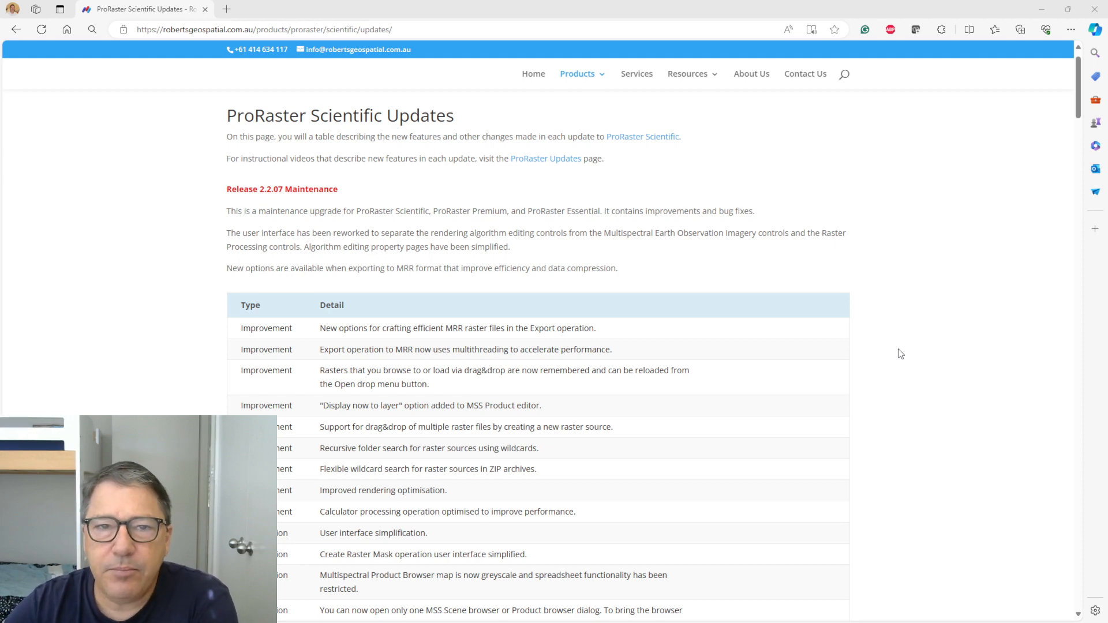
pyautogui.click(1042, 7)
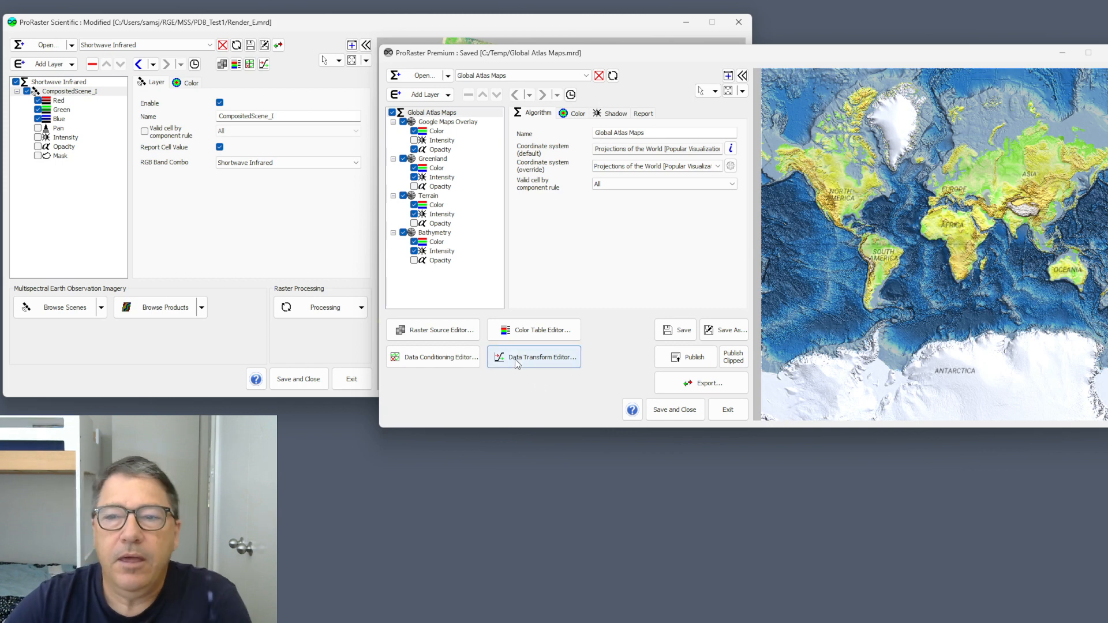
# - Look through the Algorithm, Color and Shadow property pages of the Global Atlas Maps algorithm in ProRaster Premium
pyautogui.click(597, 53)
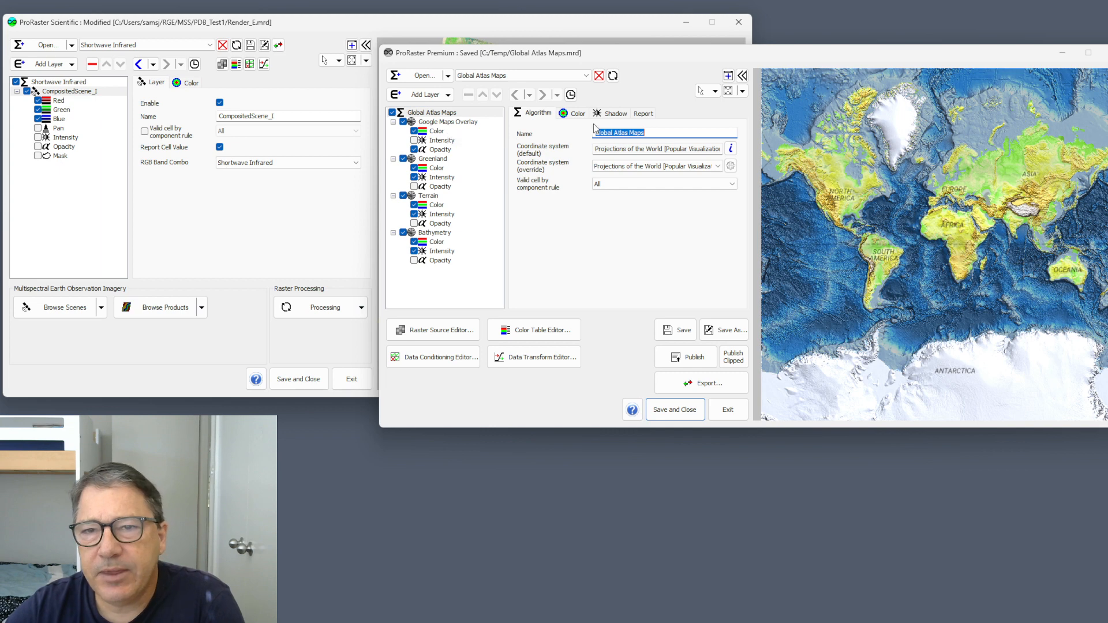
pyautogui.click(577, 113)
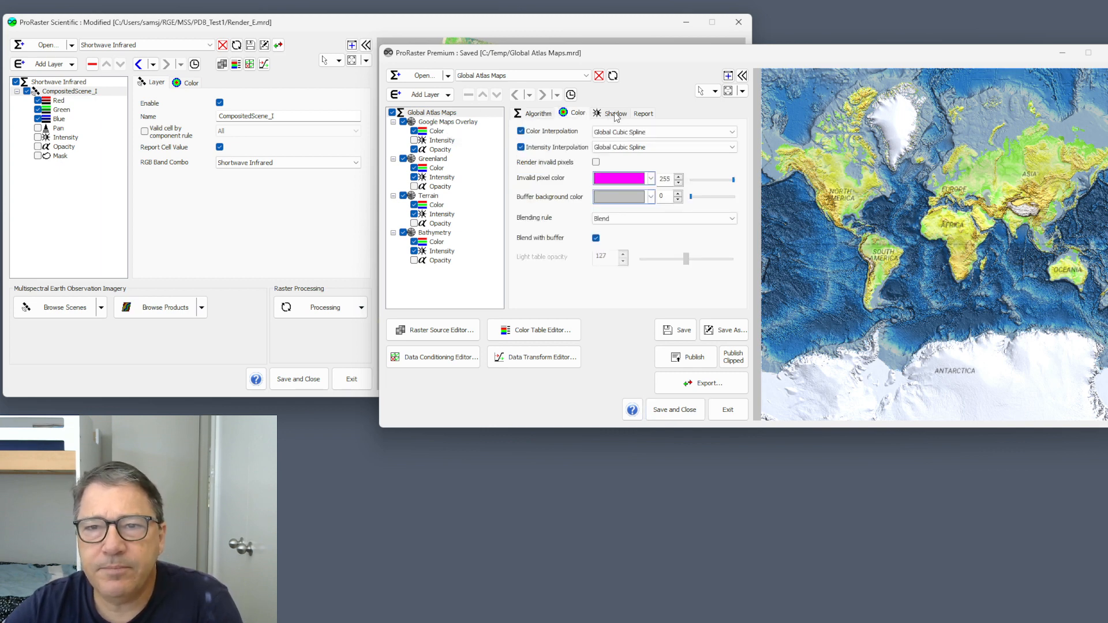
pyautogui.click(616, 114)
pyautogui.click(535, 115)
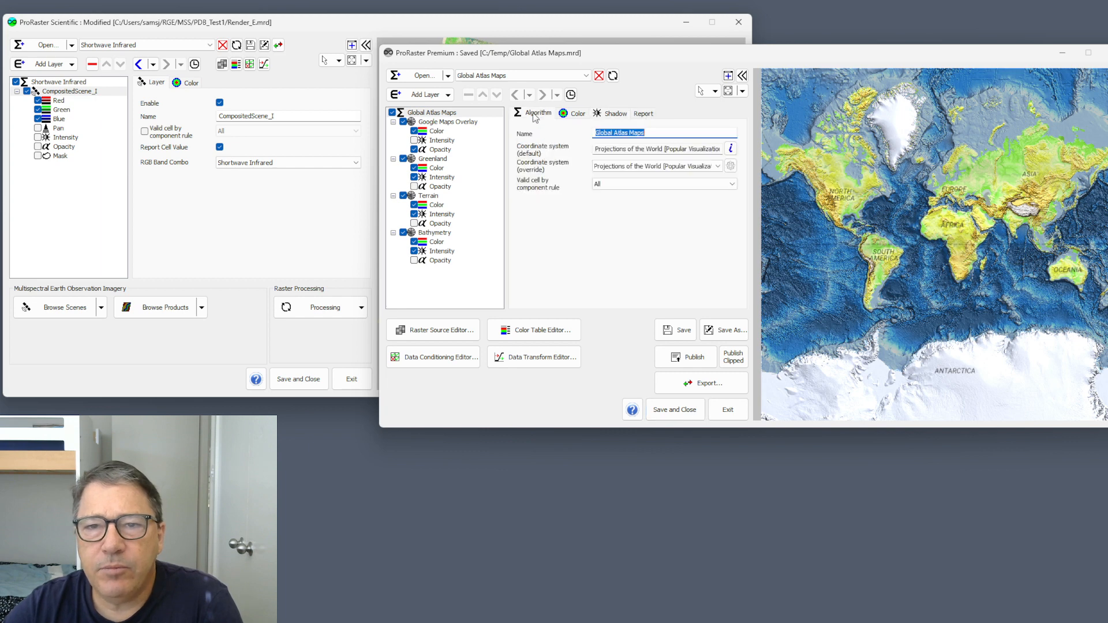
pyautogui.moveTo(581, 156)
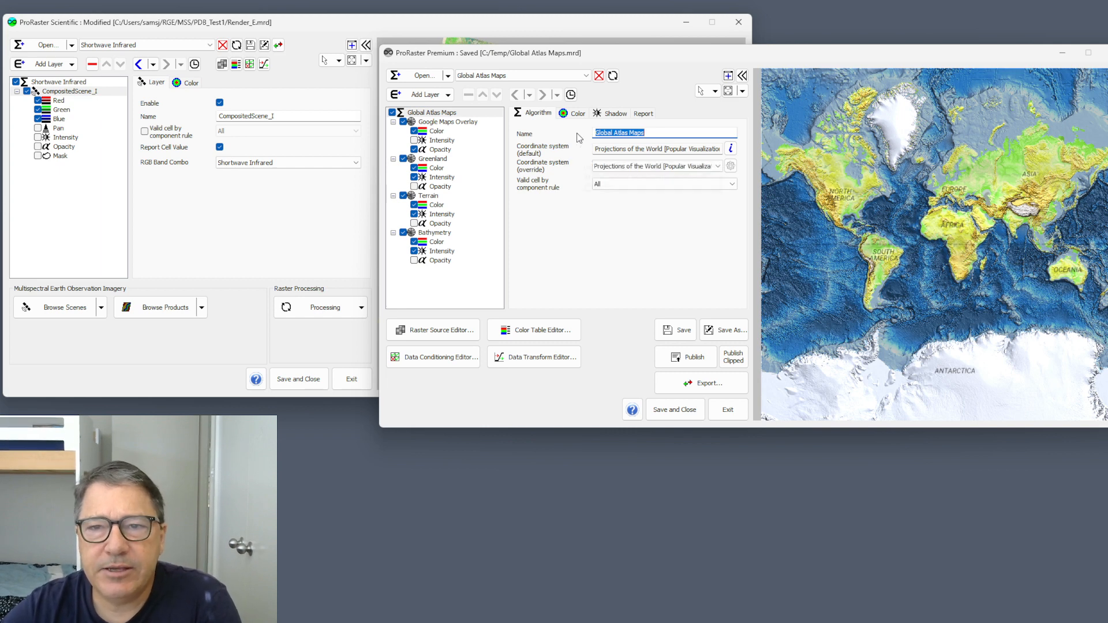
pyautogui.click(578, 113)
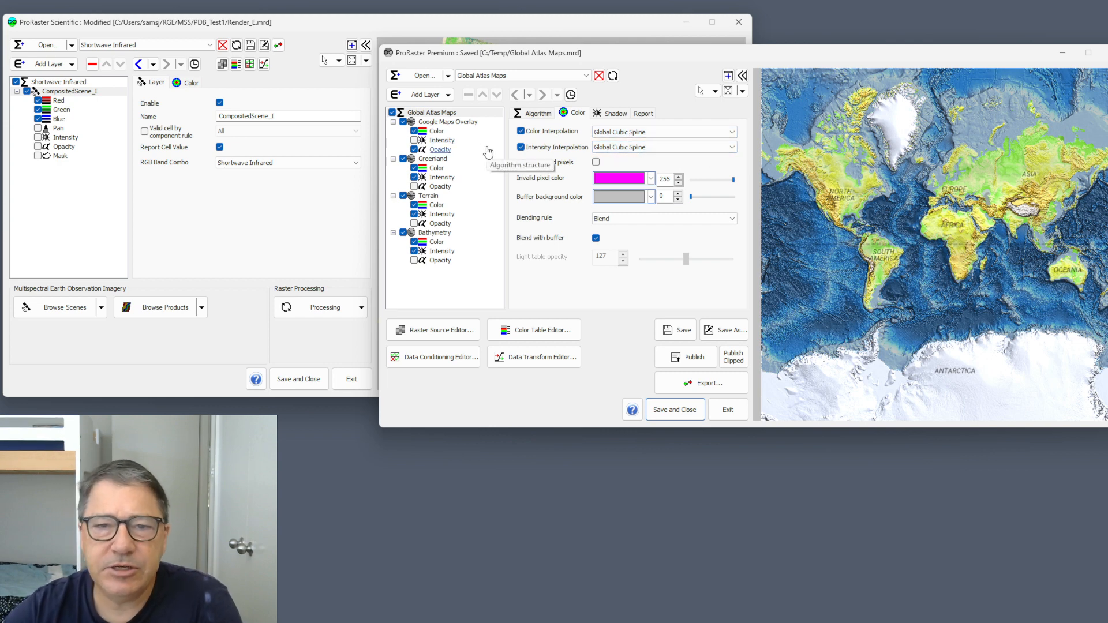
# - Examine the Minimal UI controls setting in the ProRaster Premium options and close them without applying changes
pyautogui.click(389, 54)
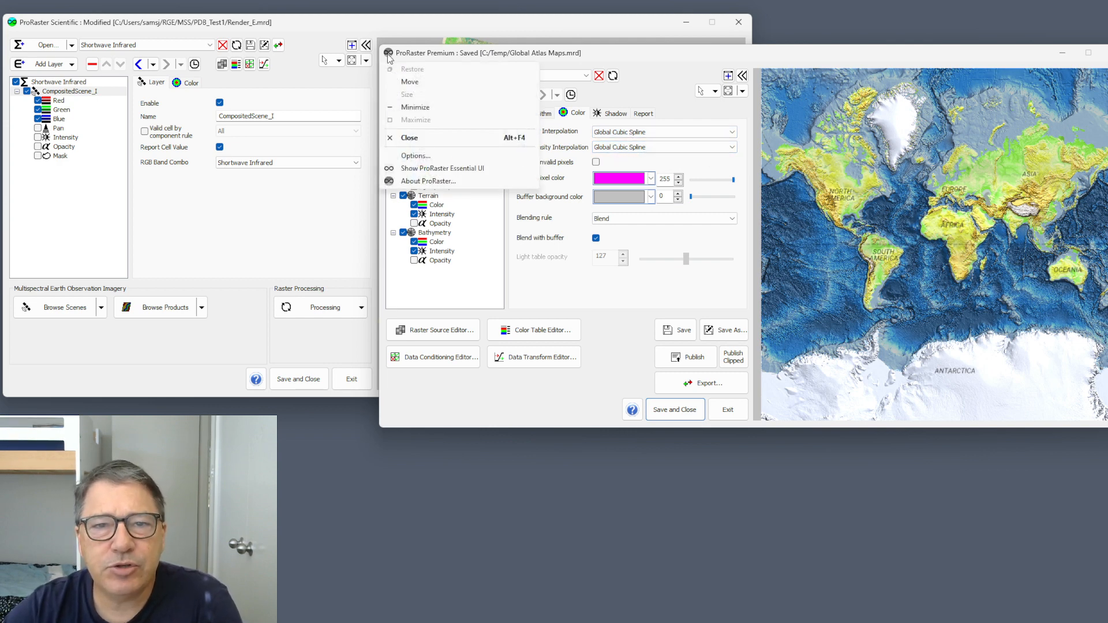
pyautogui.click(415, 156)
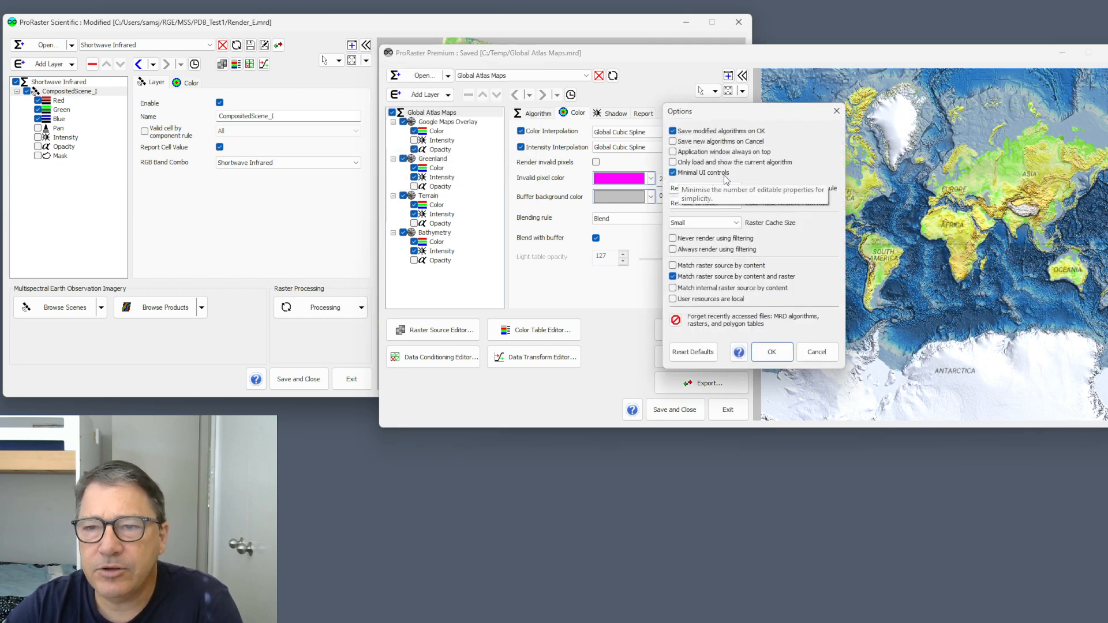
pyautogui.click(816, 351)
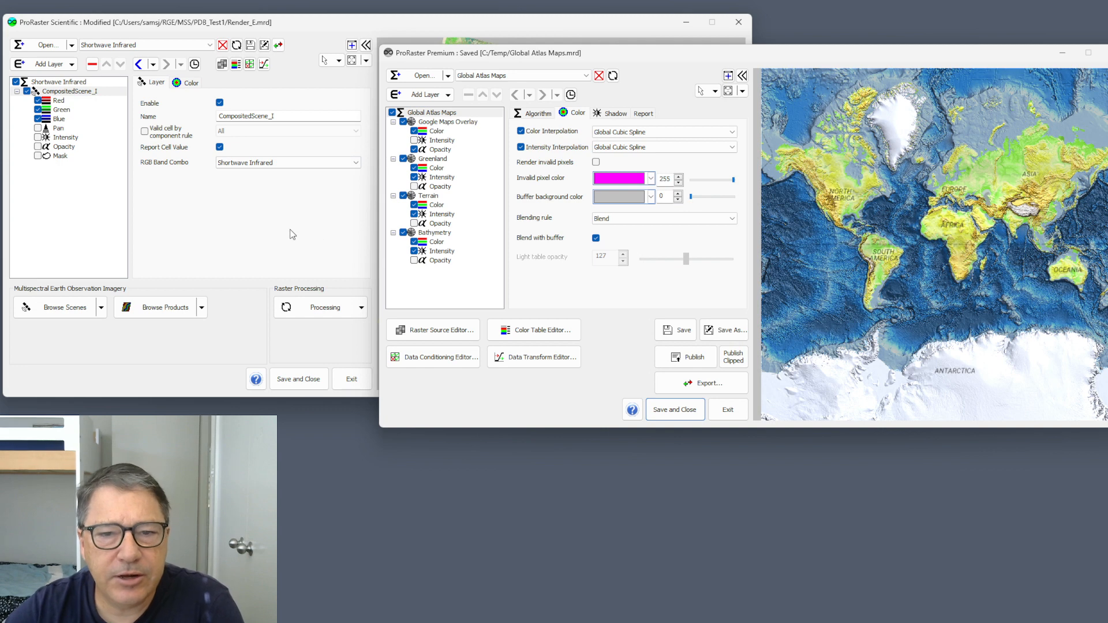
# - Switch to ProRaster Scientific, open the SDB_River database in the scene browser and move the browser clear of the main window's controls
pyautogui.click(178, 382)
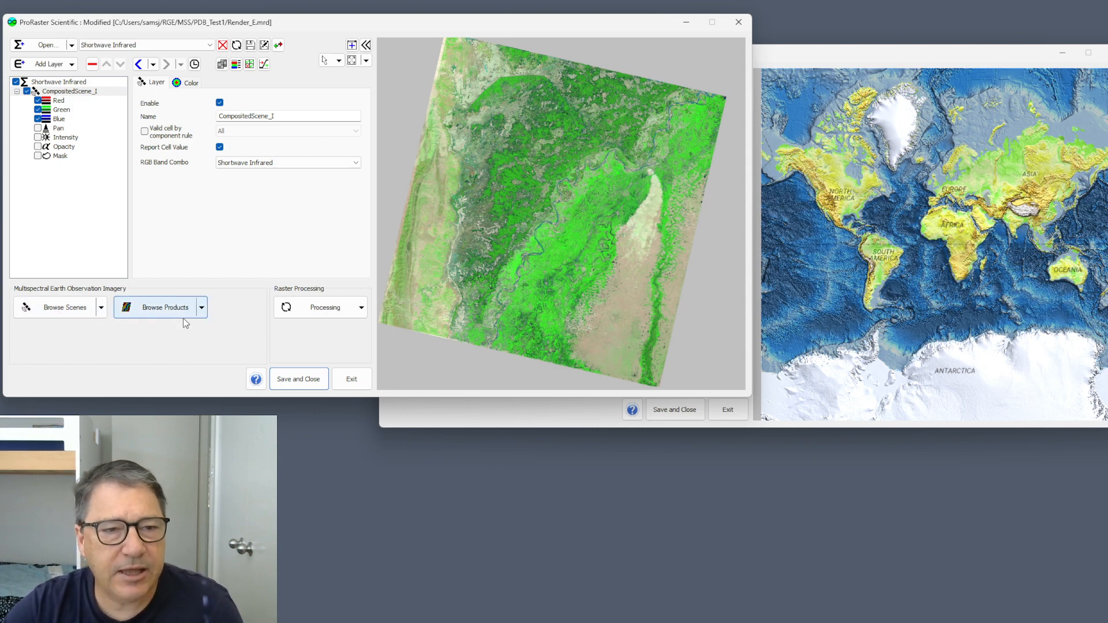
pyautogui.click(63, 311)
pyautogui.doubleClick(340, 177)
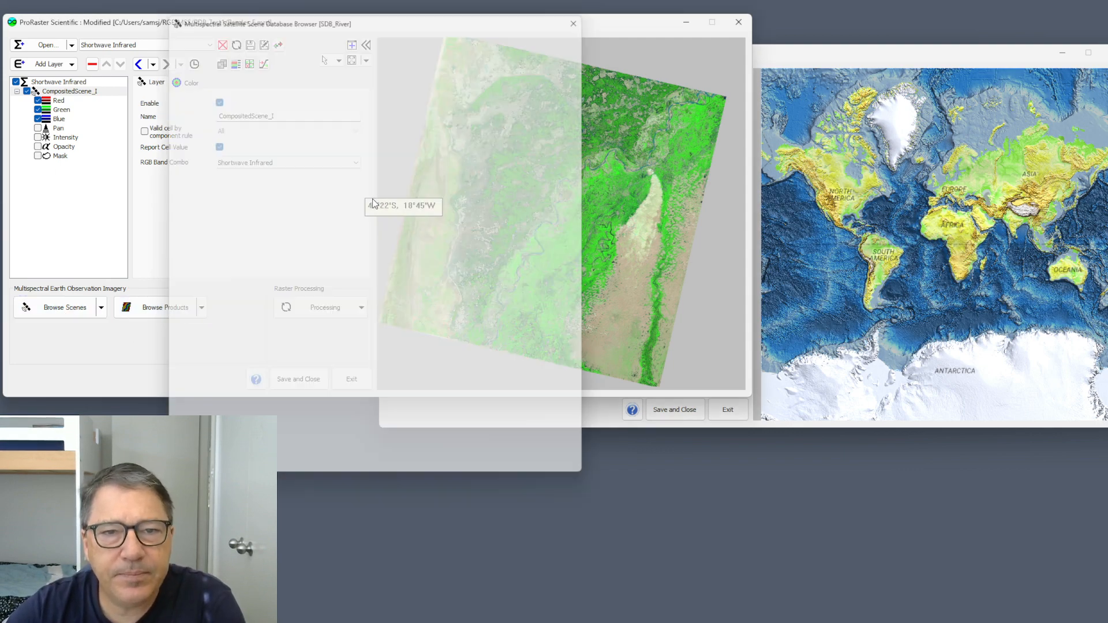
pyautogui.moveTo(358, 9); pyautogui.dragTo(198, 396)
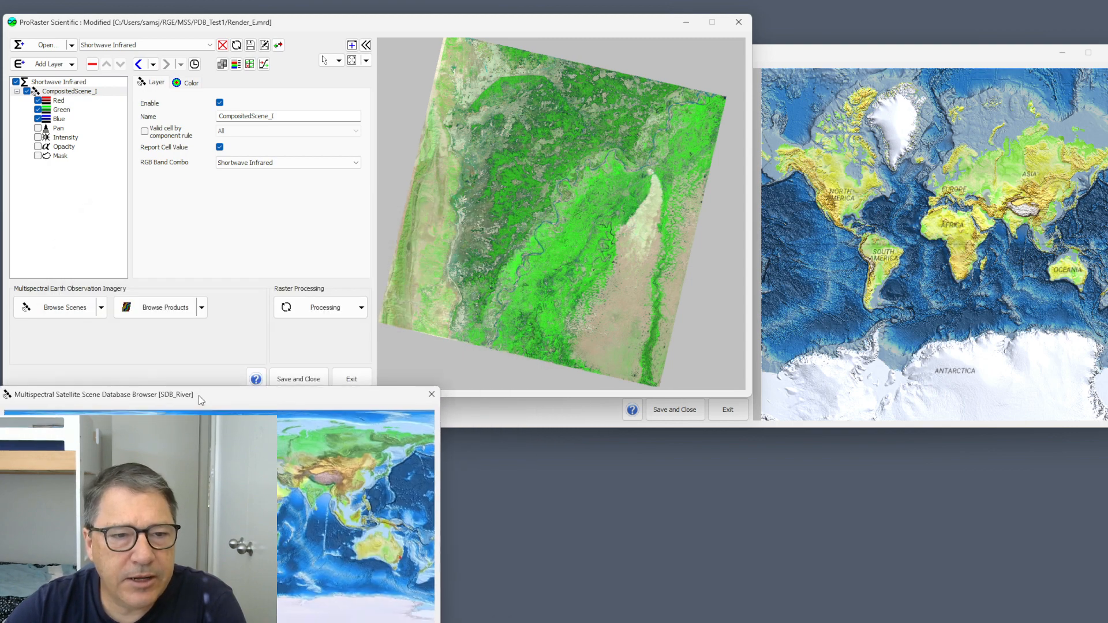
# - Open the PDB_River database in the product browser and arrange the scene and product browsers side by side
pyautogui.click(168, 309)
pyautogui.doubleClick(353, 164)
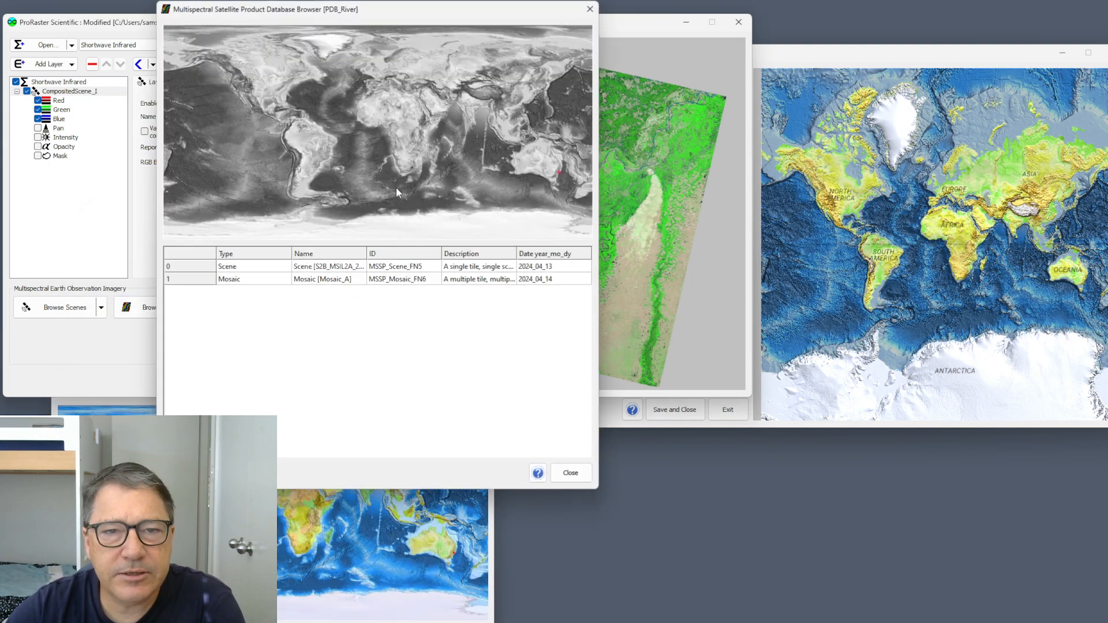
pyautogui.moveTo(347, 15); pyautogui.dragTo(823, 96)
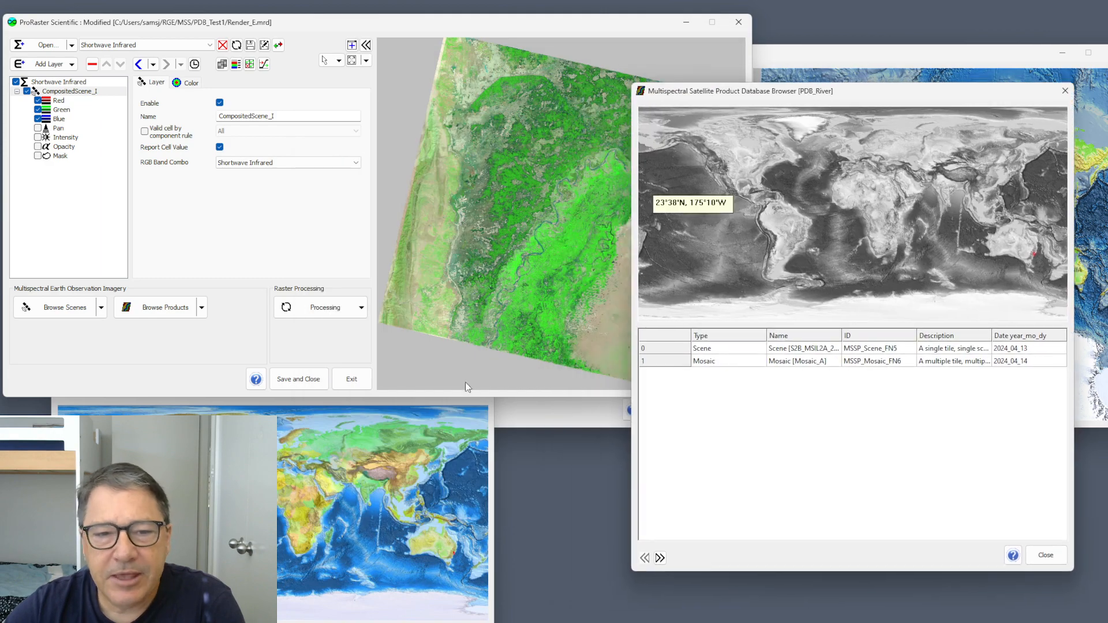
pyautogui.click(437, 452)
pyautogui.moveTo(346, 388); pyautogui.dragTo(472, 88)
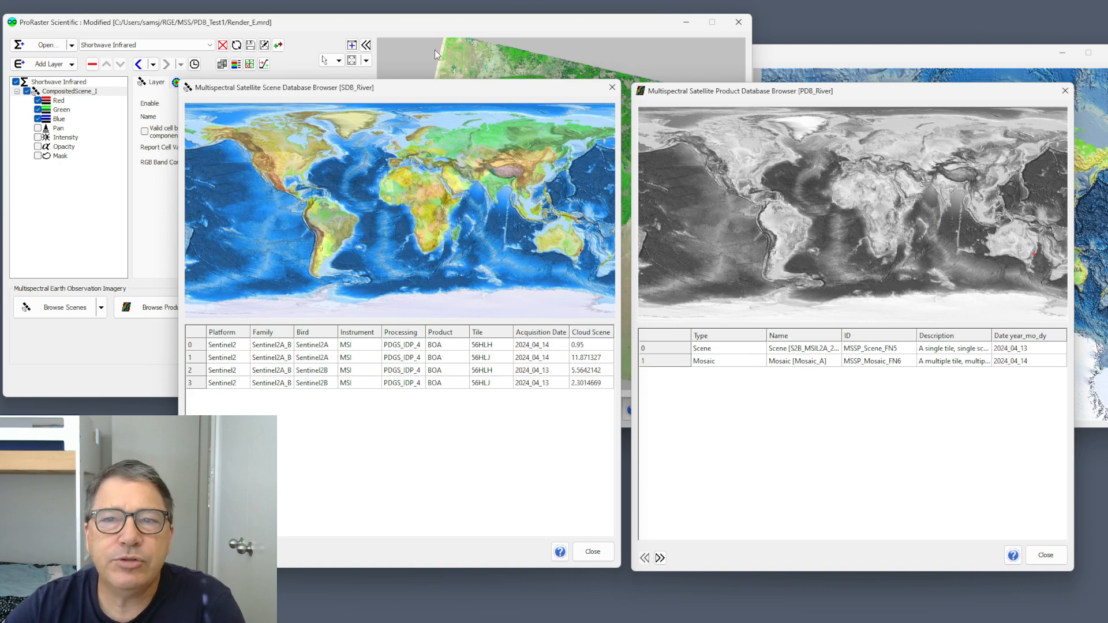
# - Cover both open browsers with the main windows and bring the product and scene browsers back to the front
pyautogui.click(430, 21)
pyautogui.click(896, 55)
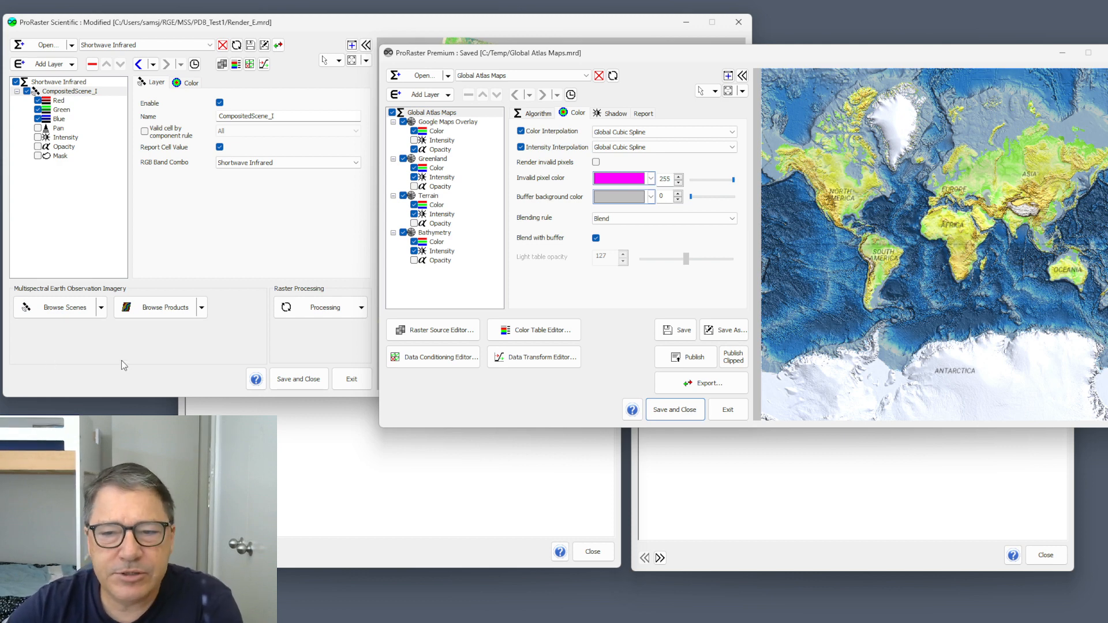
pyautogui.click(163, 315)
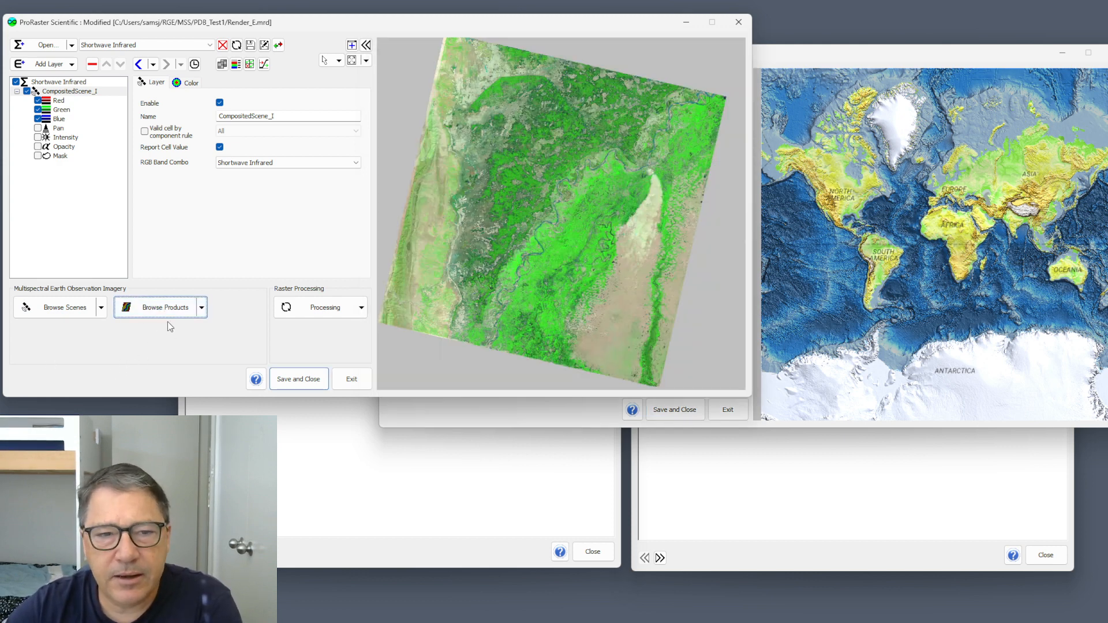
pyautogui.click(165, 307)
pyautogui.click(58, 309)
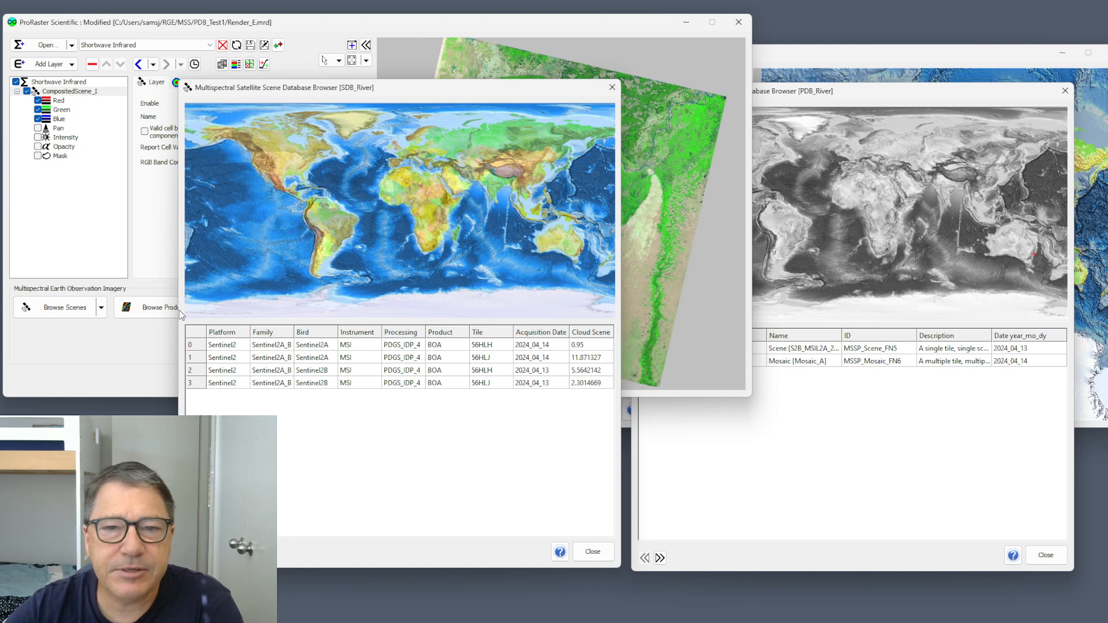
# - Bring the ProRaster Scientific main window forward and view the list of recent rasters without opening one
pyautogui.click(297, 22)
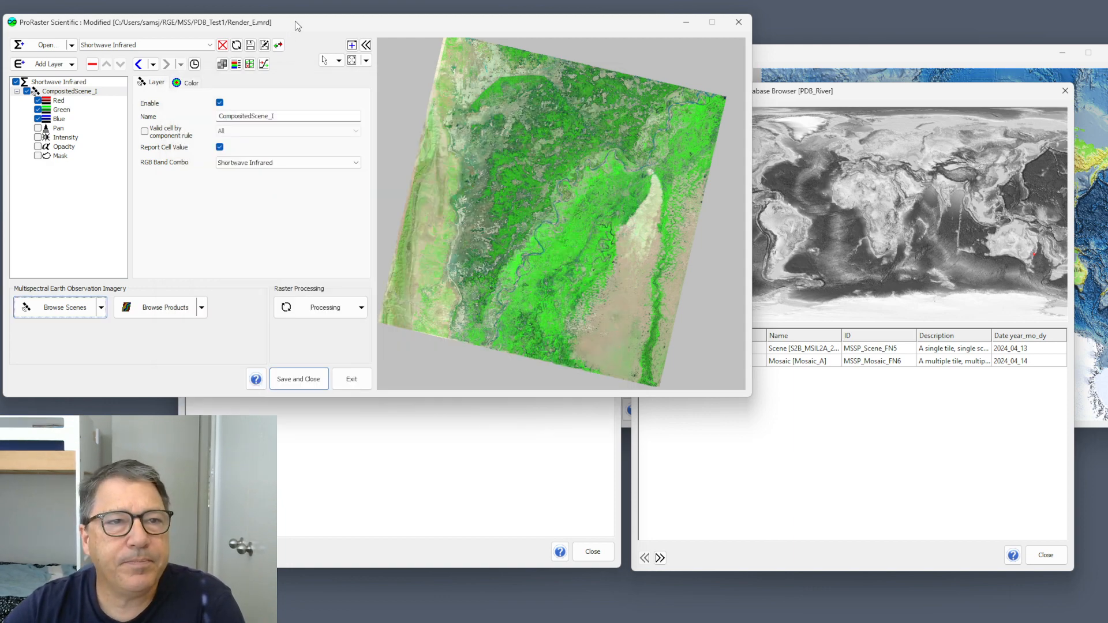
pyautogui.click(71, 46)
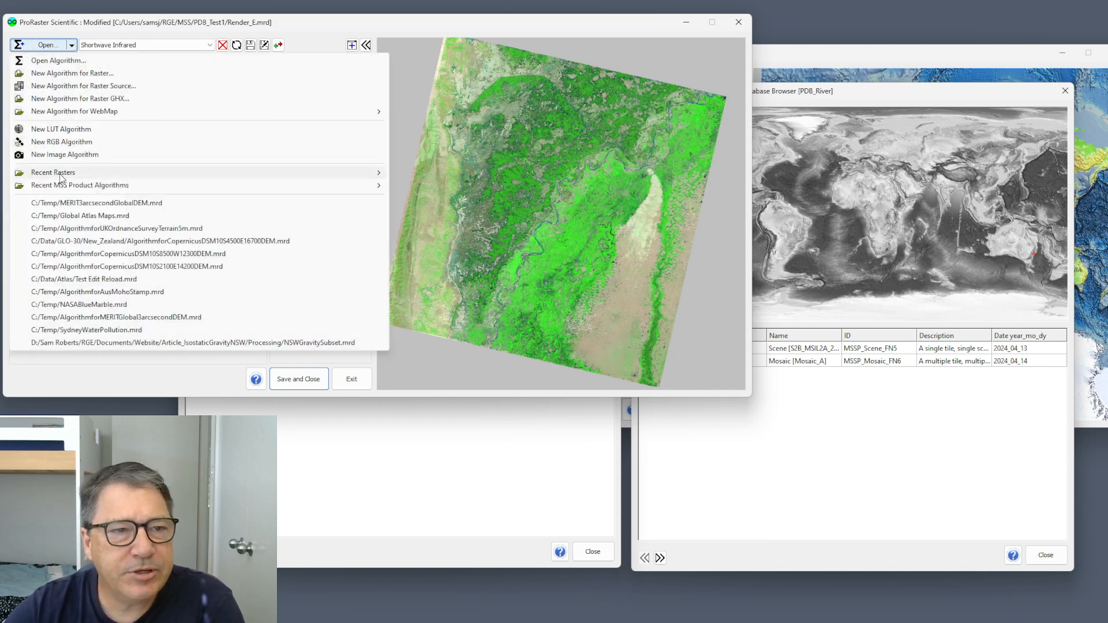
pyautogui.moveTo(68, 176)
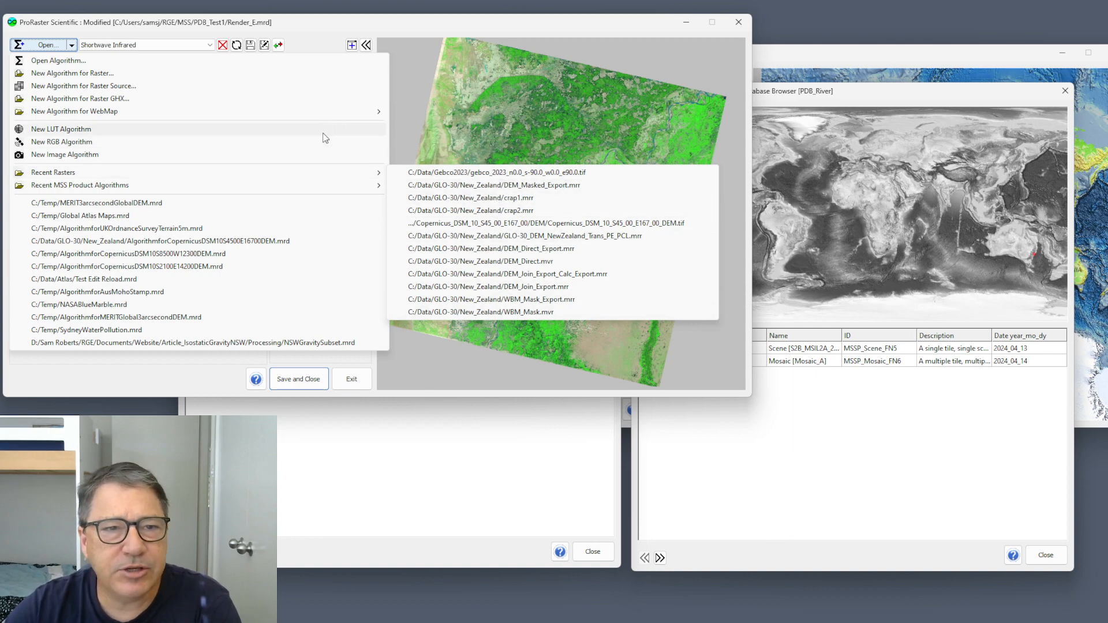
pyautogui.click(290, 22)
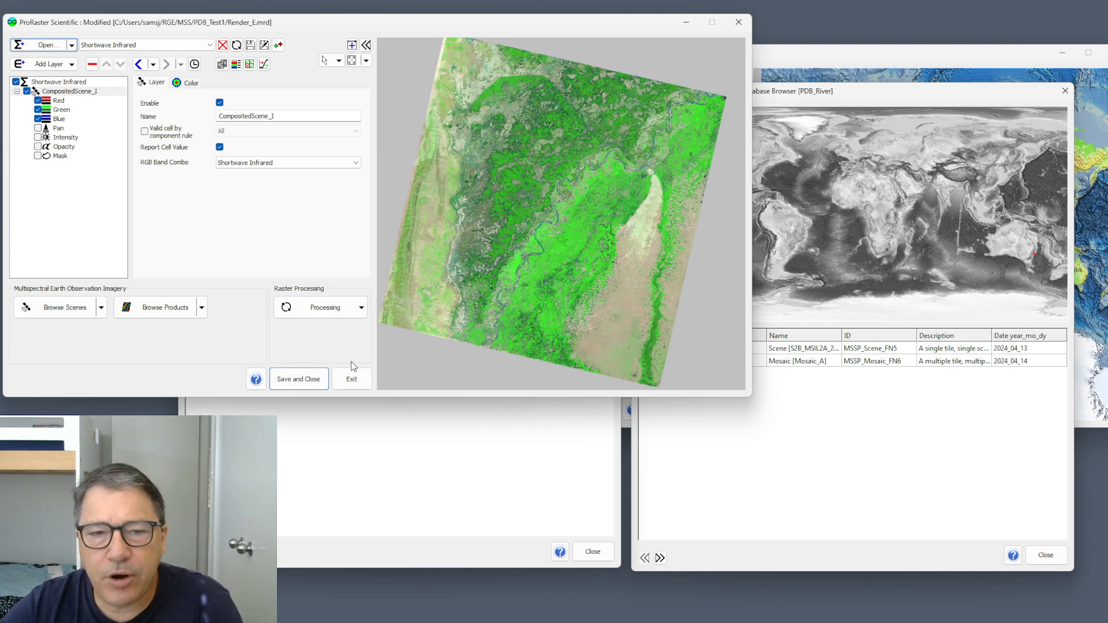
# - Open the raster Export operation and examine its advanced MRR export settings without applying any
pyautogui.click(362, 309)
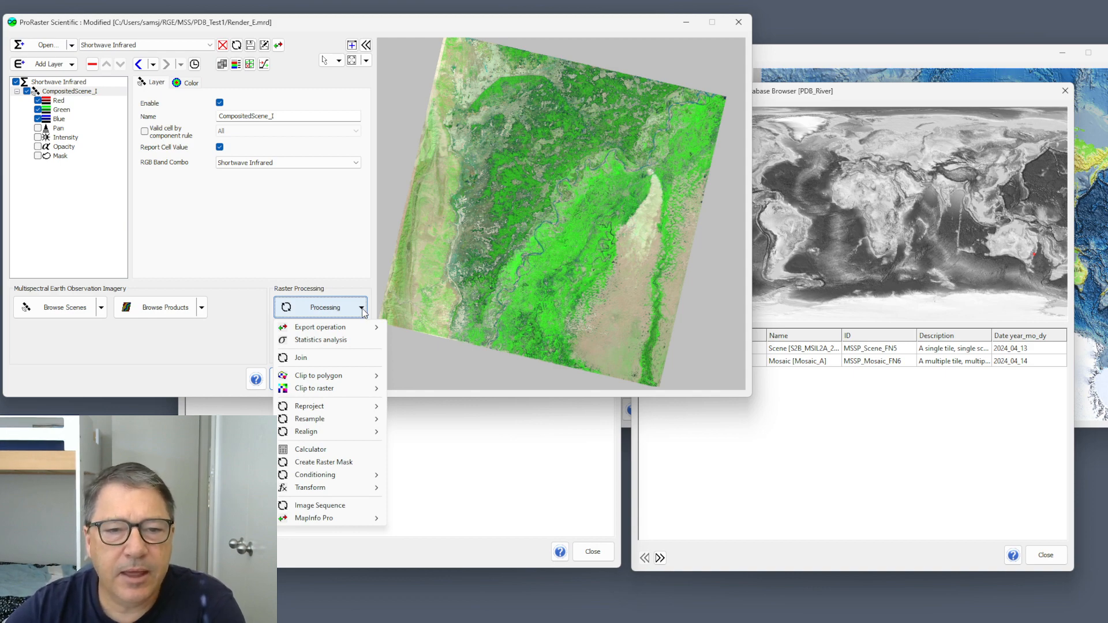
pyautogui.moveTo(352, 328)
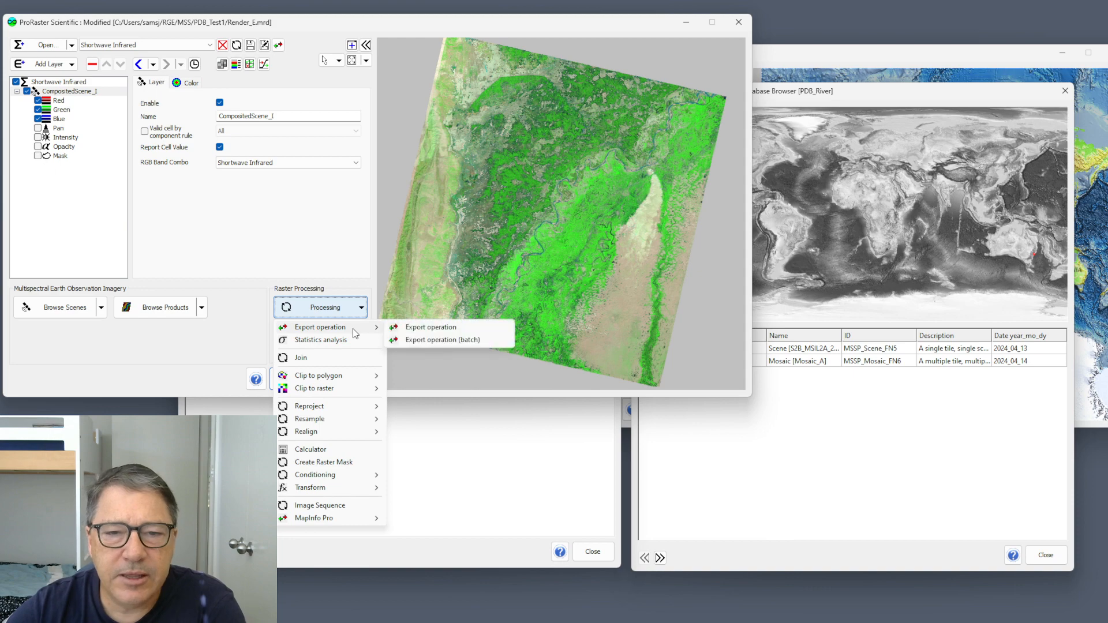
pyautogui.click(409, 327)
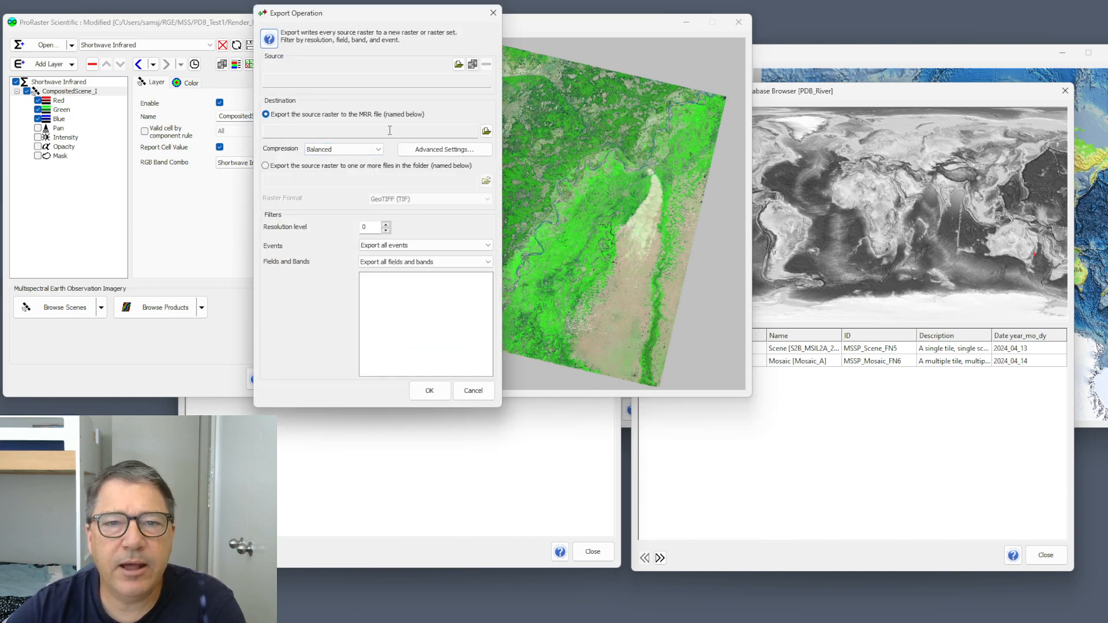
pyautogui.click(449, 152)
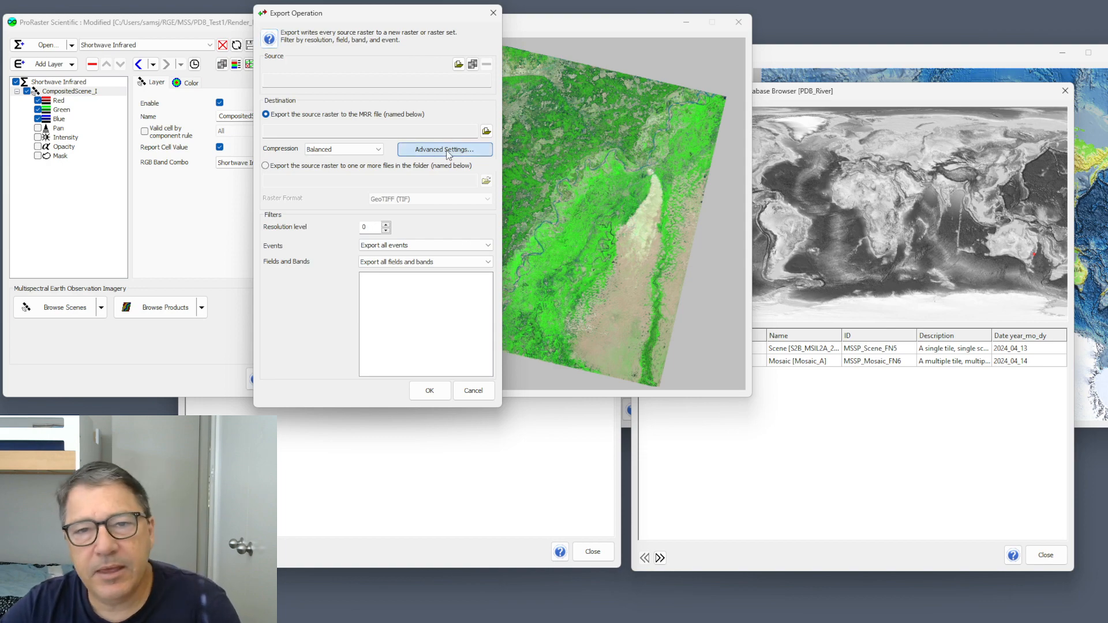
pyautogui.moveTo(401, 81); pyautogui.dragTo(599, 77)
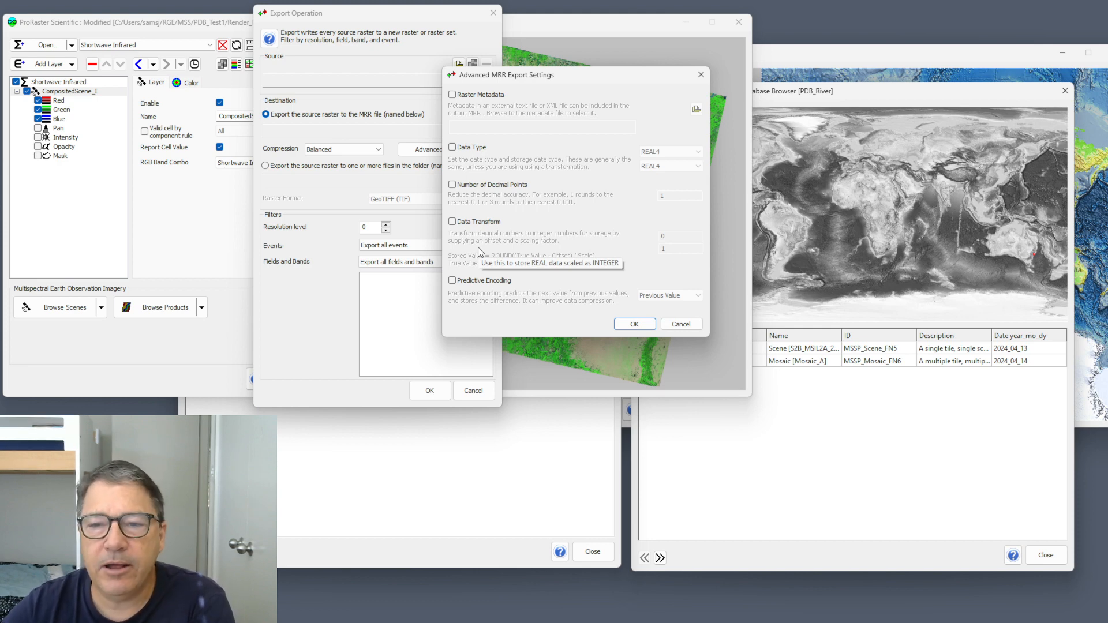
pyautogui.click(691, 326)
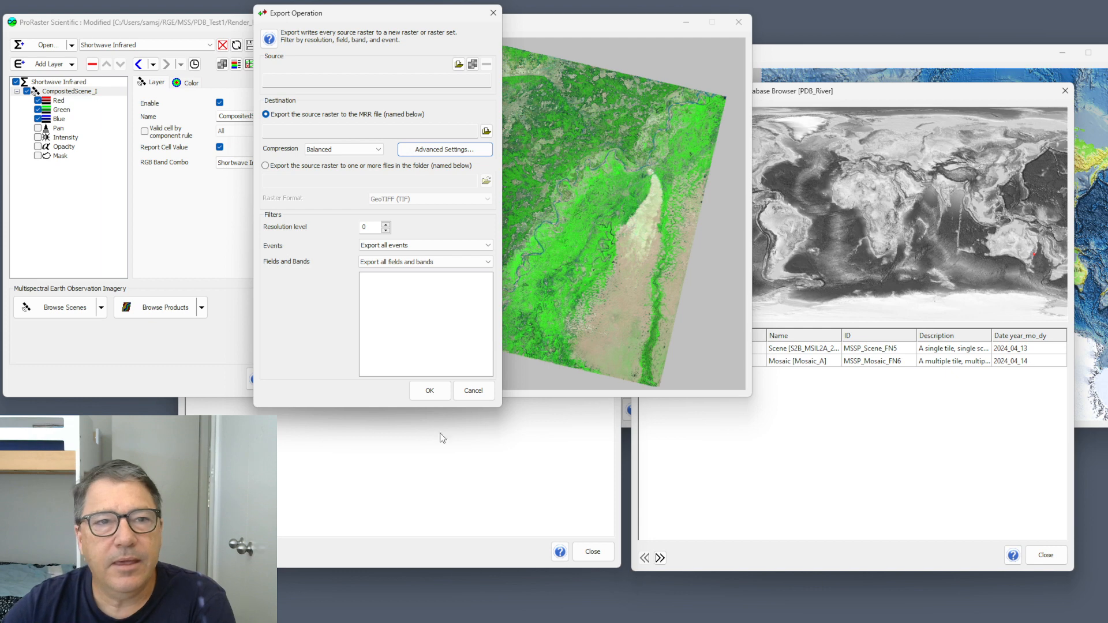